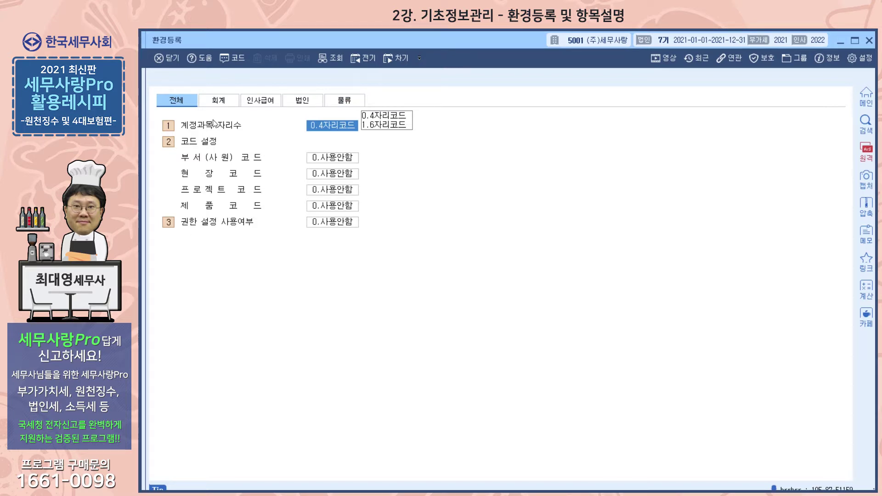
# Review the 사원 코드 형태, 급여 산정 기준일 사용 여부 and 급여 지급 형태 options in the 인사급여 environment settings
pyautogui.click(271, 102)
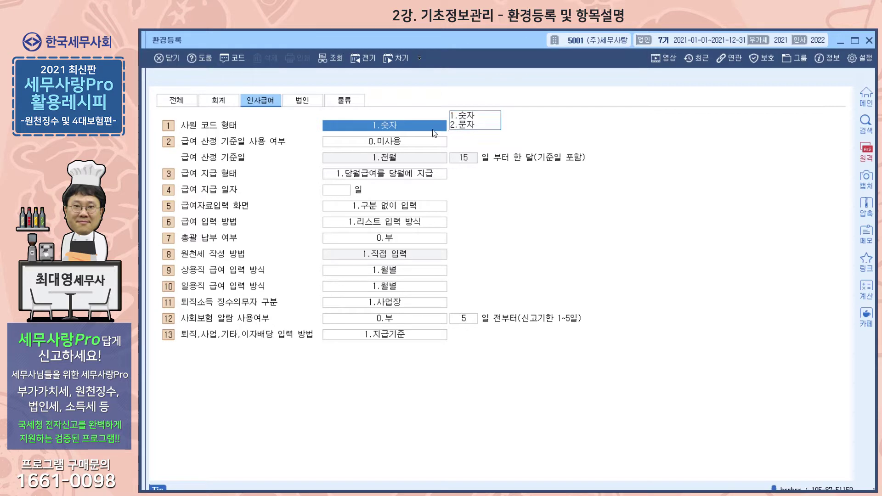
pyautogui.click(841, 44)
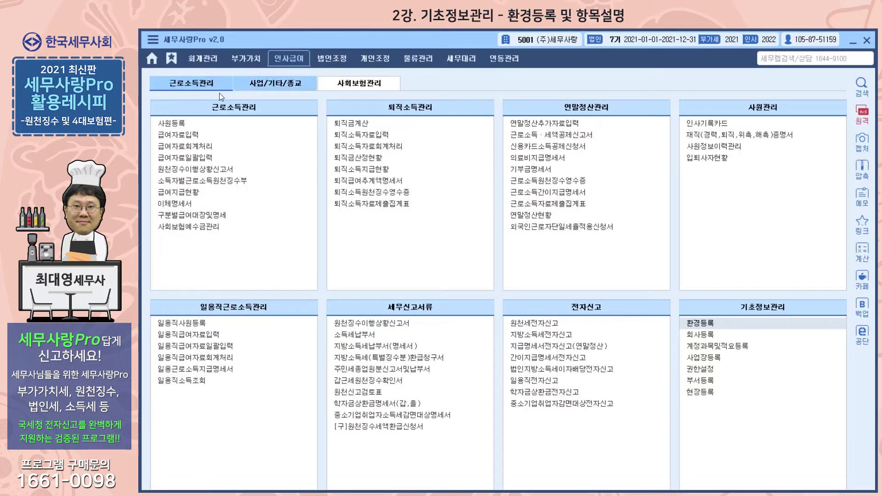
pyautogui.click(170, 123)
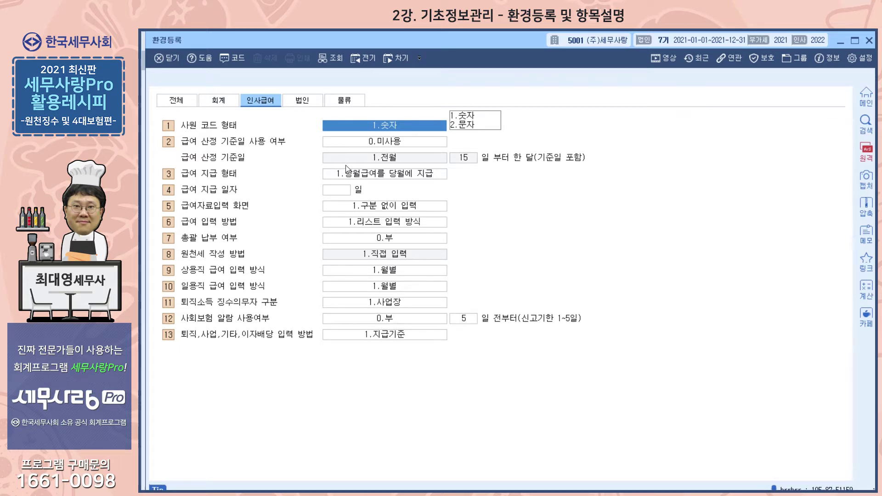
pyautogui.click(355, 142)
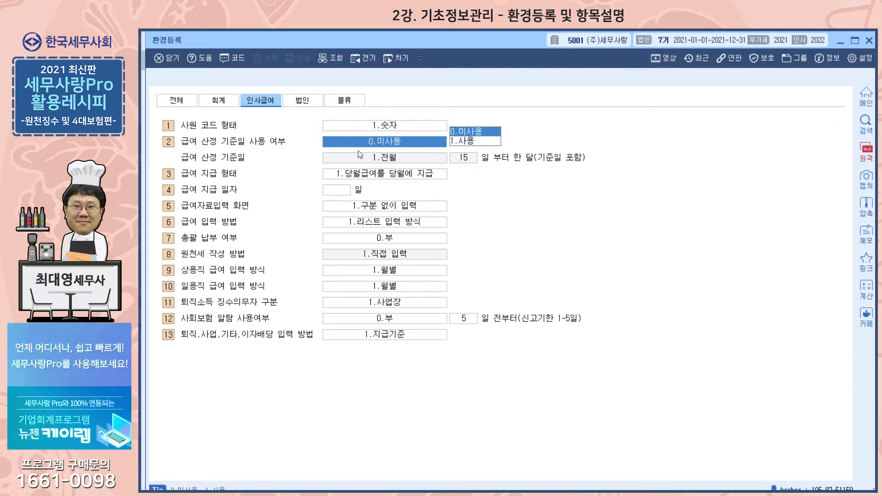
pyautogui.click(362, 129)
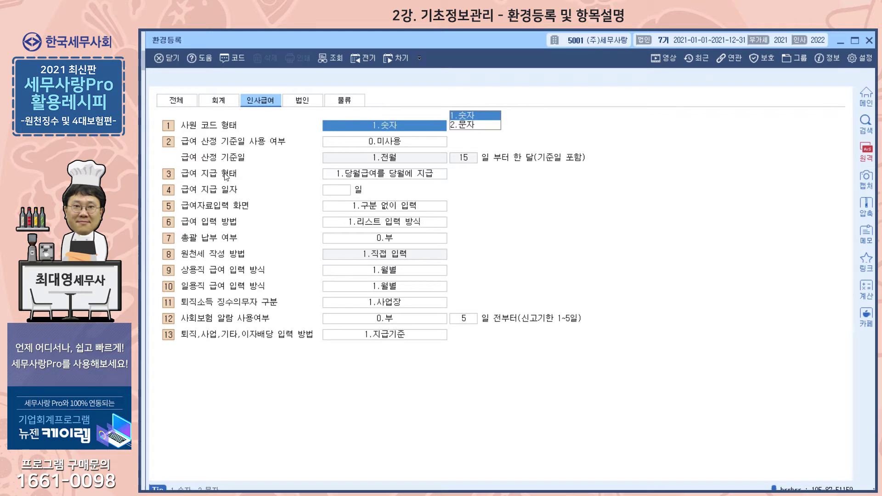
pyautogui.click(374, 175)
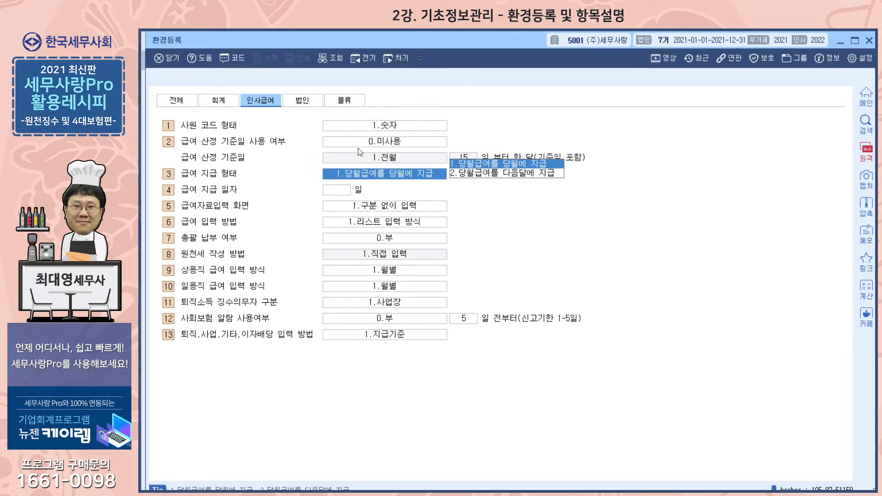
# Open 급여자료입력 and load January 2022 to check which payment month is filled in
pyautogui.press('Escape')
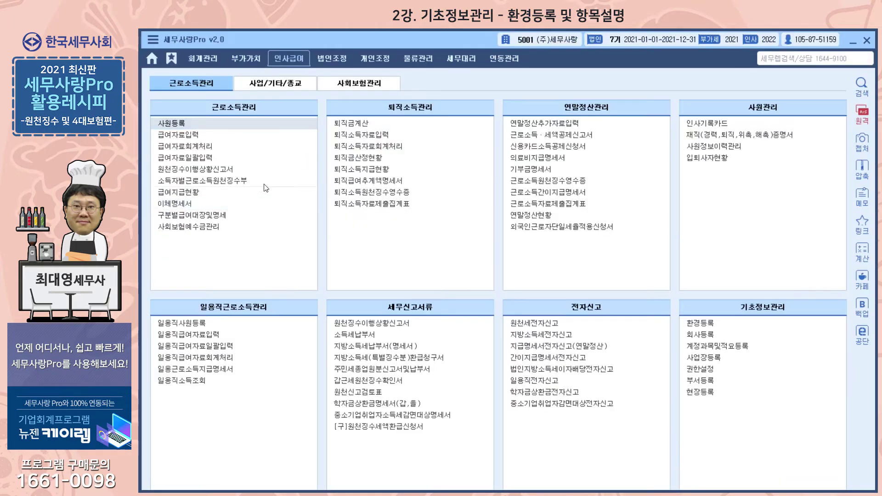
pyautogui.click(181, 138)
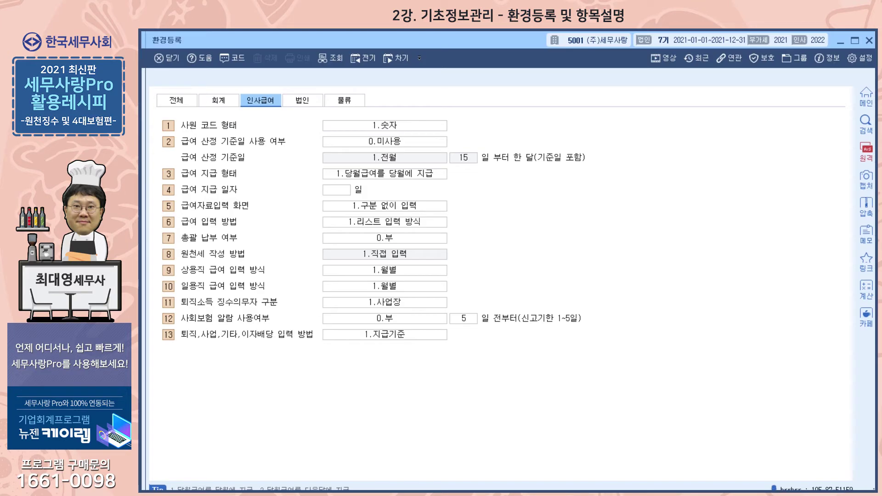
pyautogui.click(385, 173)
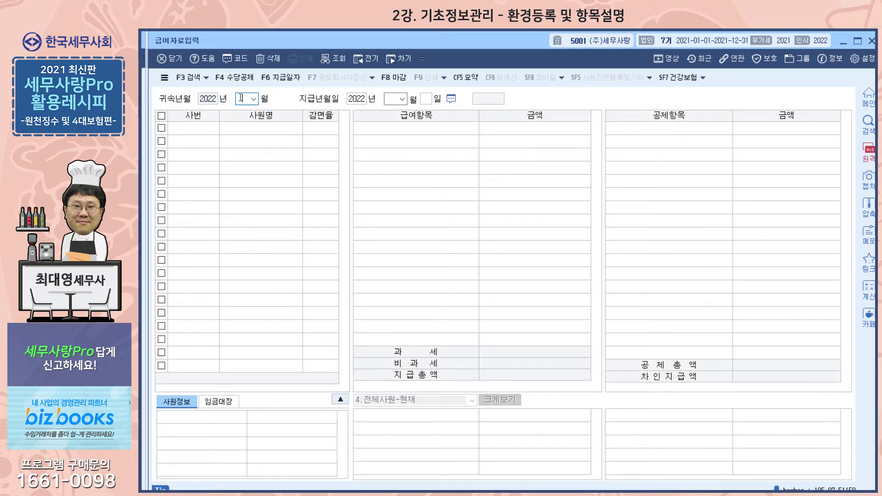
pyautogui.press('Return')
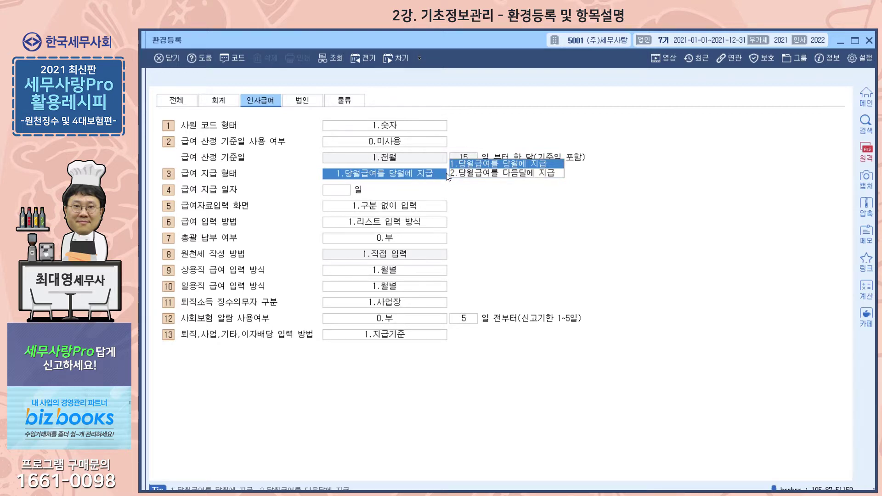
# Set 급여 지급 형태 to 2.당월급여를 다음달에 지급 and check the January 2022 payment month in 급여자료입력
pyautogui.click(479, 173)
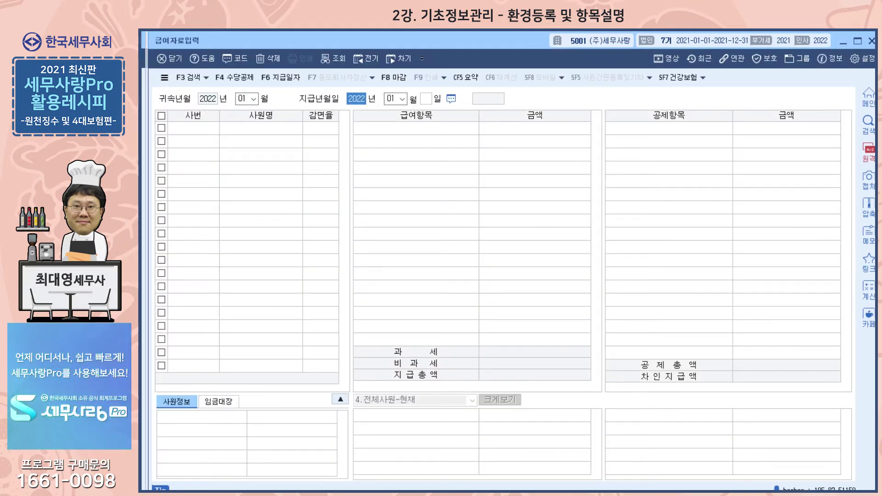
pyautogui.click(872, 41)
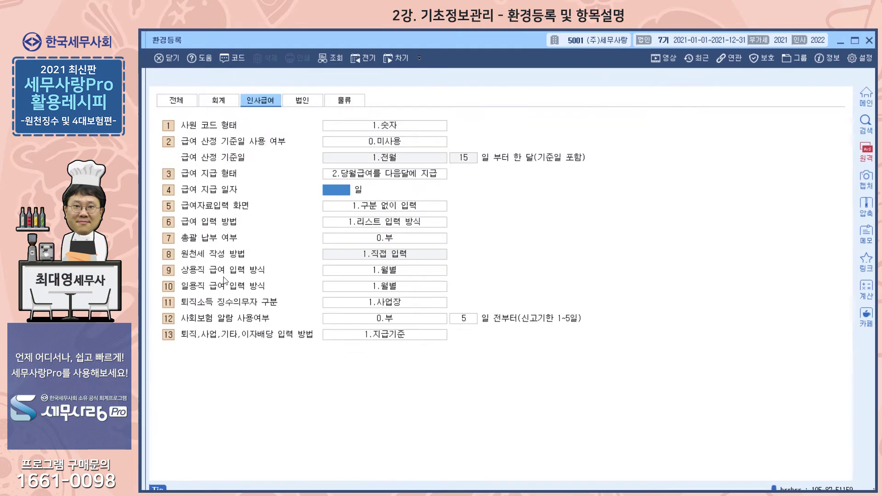
pyautogui.press('Escape')
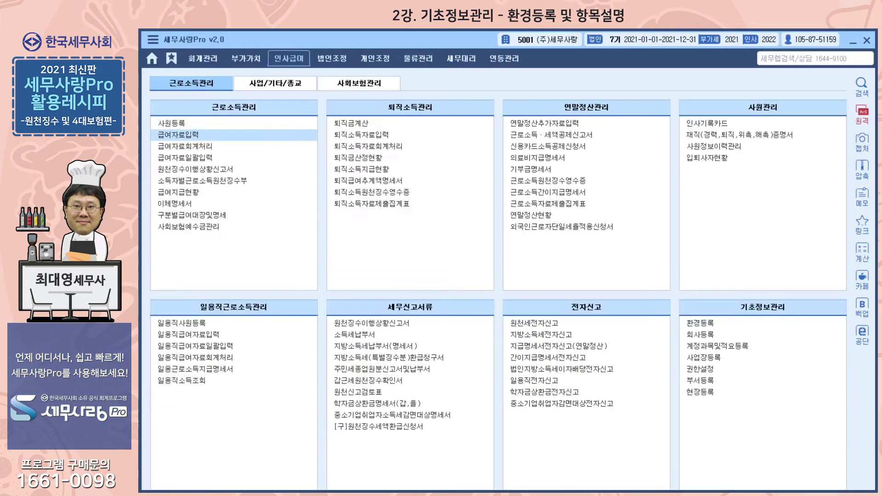
pyautogui.click(189, 134)
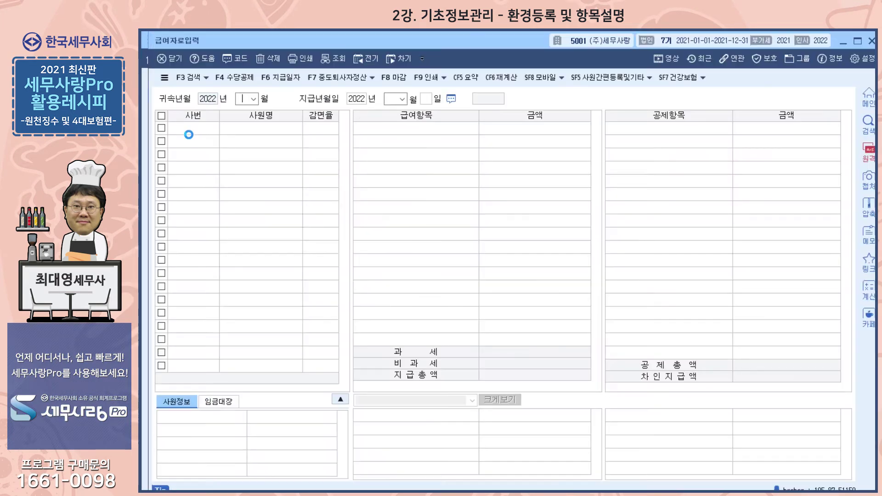
pyautogui.press('Return')
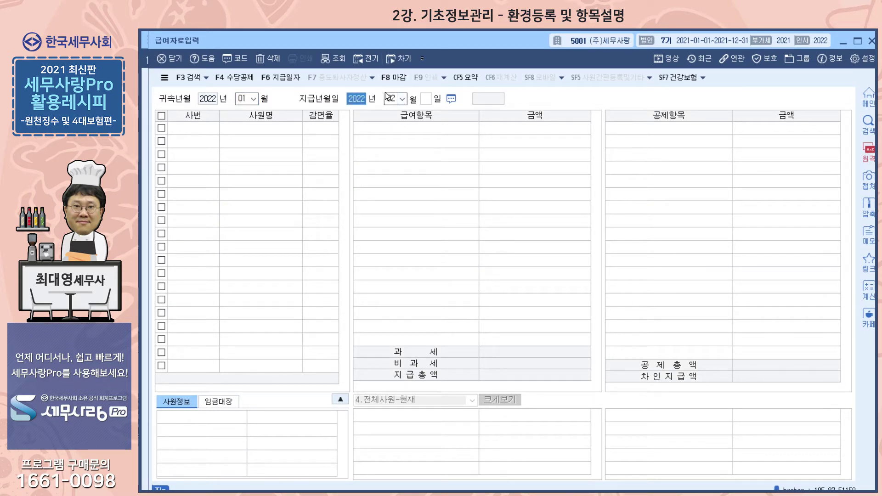
pyautogui.press('Escape')
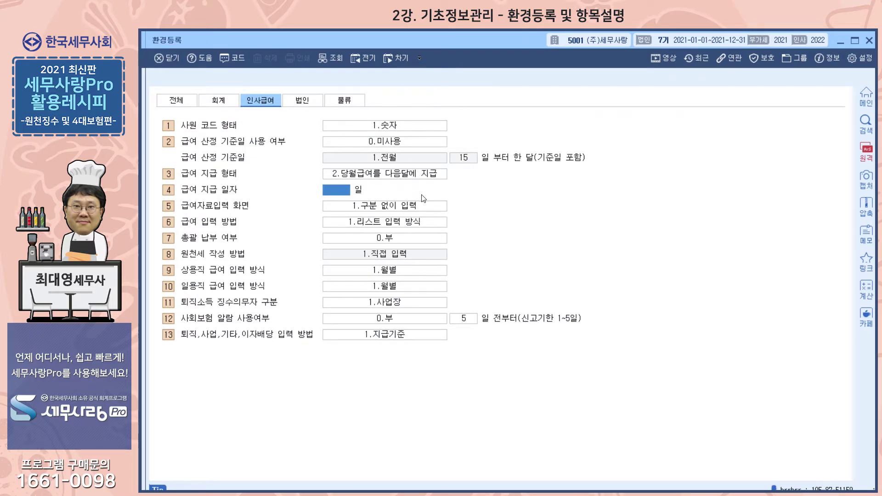
# Set 급여 지급 형태 to 1.당월급여를 당월에 지급 and 급여 지급 일자 to 31
pyautogui.click(381, 177)
pyautogui.click(466, 163)
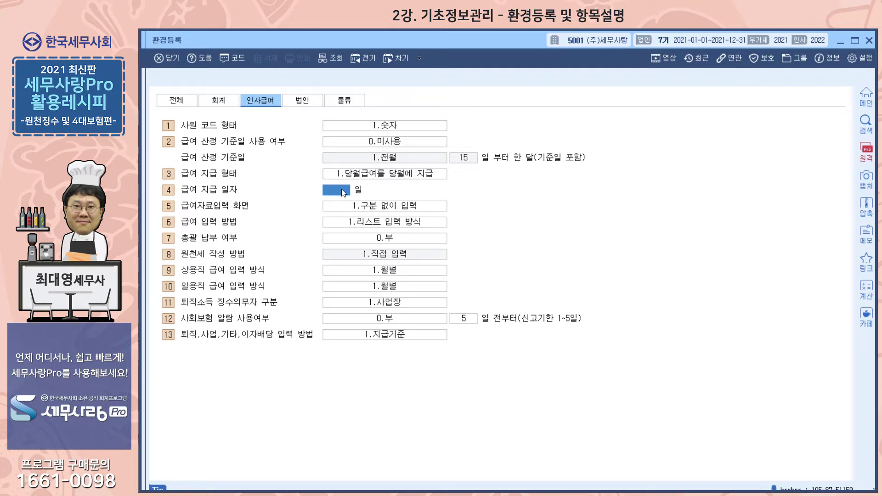
pyautogui.write('31')
pyautogui.press('Return')
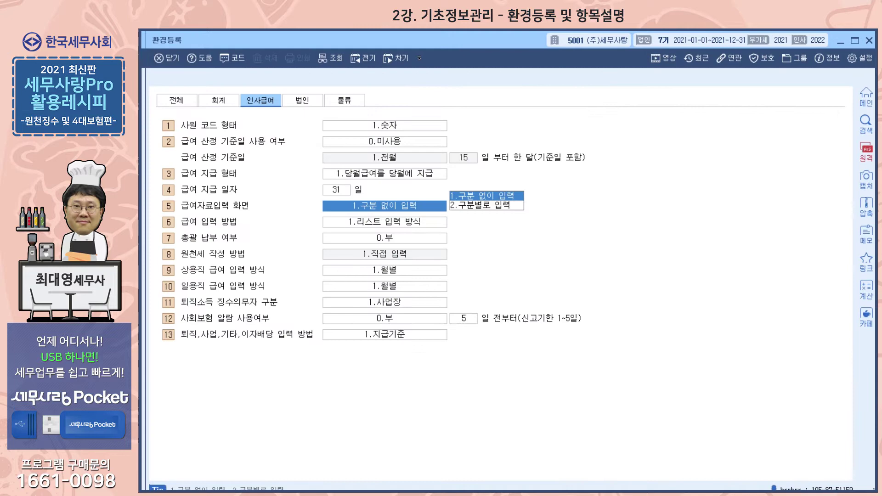
# Check the default payment dates for January and February 2022 in 급여자료입력, and close it
pyautogui.press('Escape')
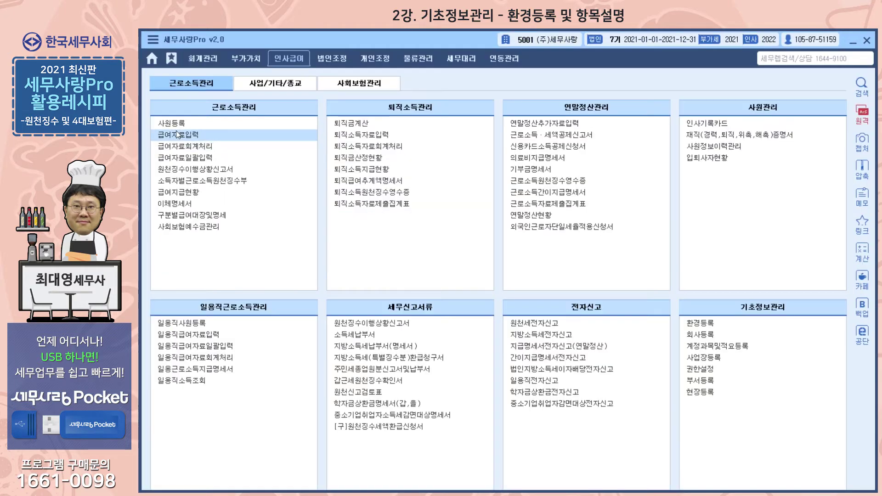
pyautogui.click(182, 135)
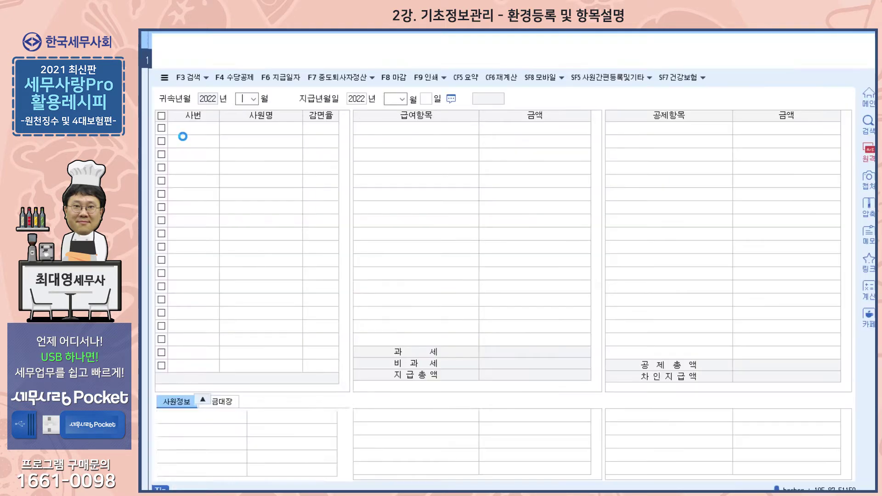
pyautogui.write('1')
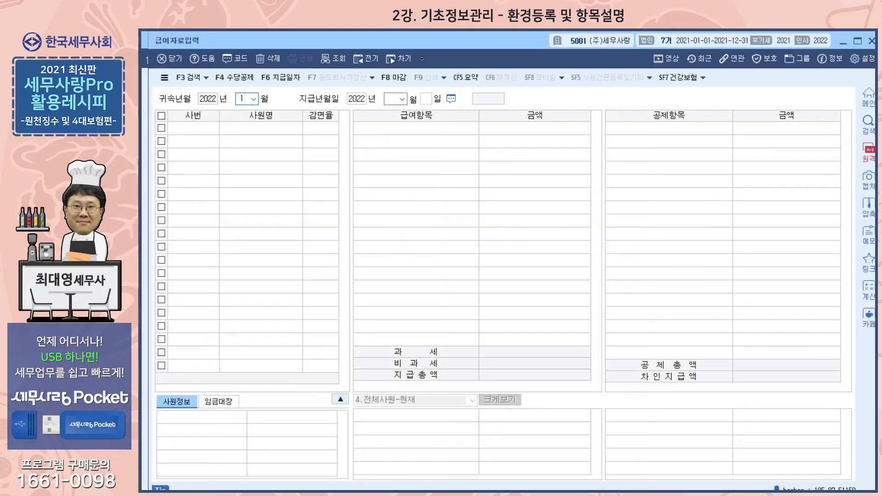
pyautogui.press('Return')
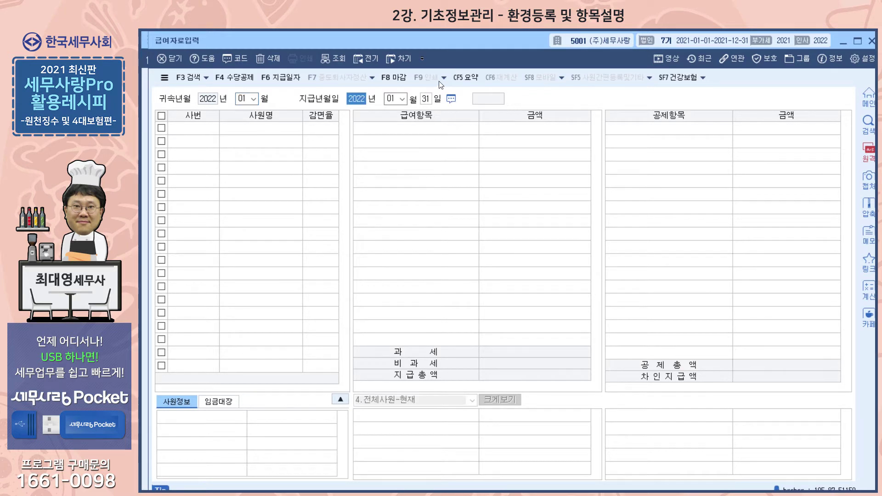
pyautogui.click(243, 99)
pyautogui.write('2')
pyautogui.press('Return')
pyautogui.click(871, 41)
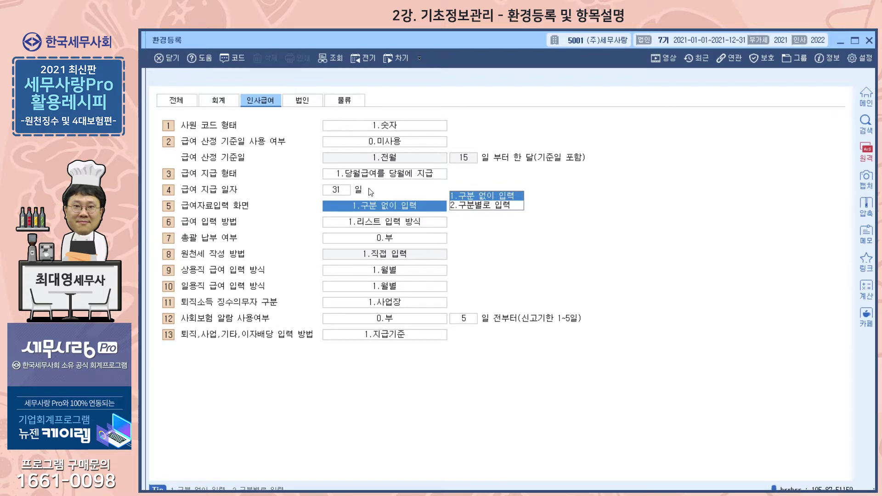
# Choose 1.리스트 입력 방식 for 급여 입력 방법 and review the 상용직 and 일용직 급여 입력 방식 options
pyautogui.click(347, 225)
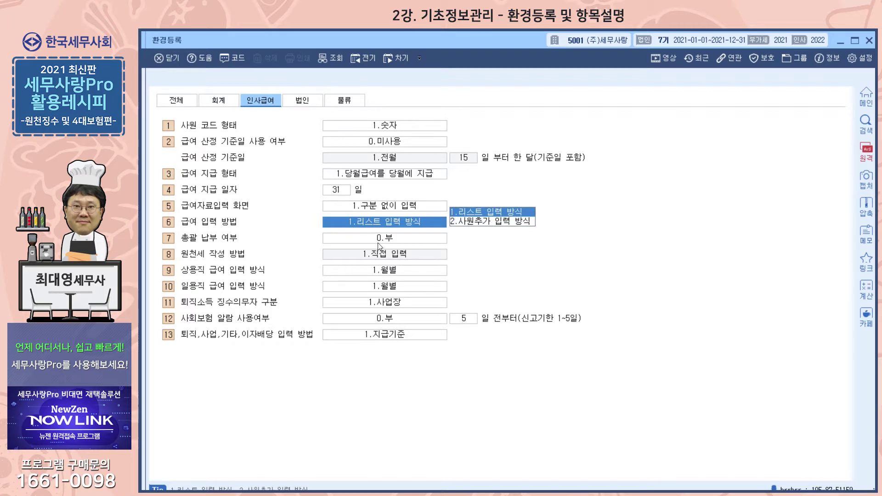
pyautogui.click(464, 212)
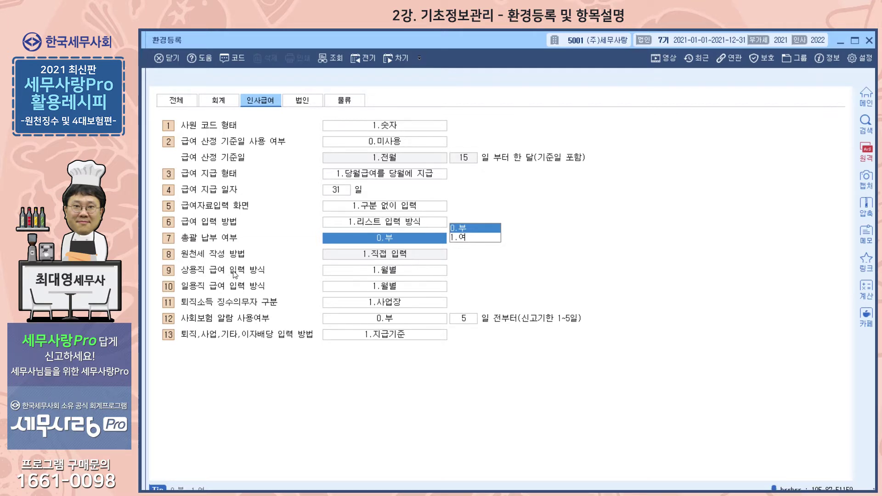
pyautogui.click(359, 276)
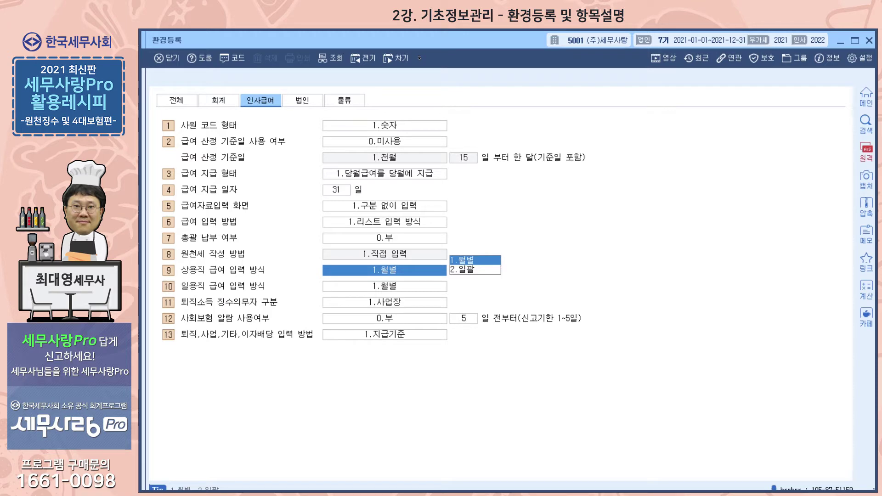
pyautogui.press('Escape')
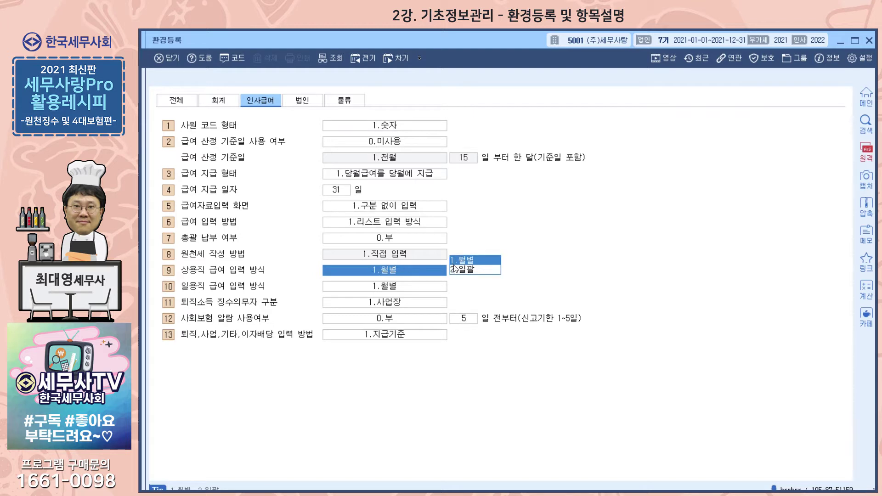
pyautogui.click(384, 289)
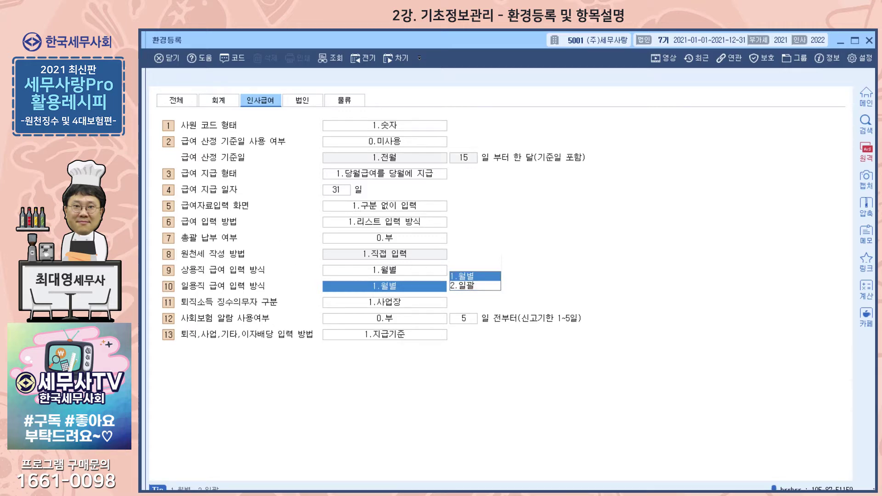
# Try to open 급여자료일괄입력 and 일용직급여자료일괄입력 with the monthly input methods, dismissing the notices
pyautogui.press('Escape')
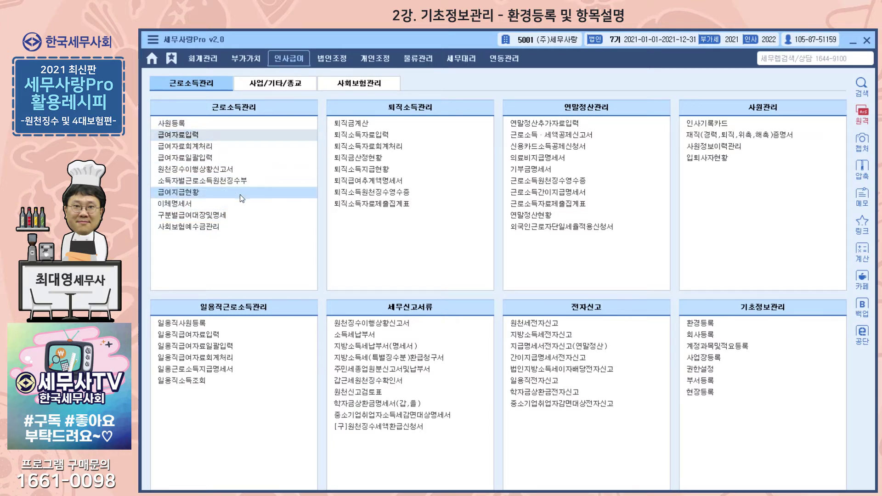
pyautogui.click(197, 161)
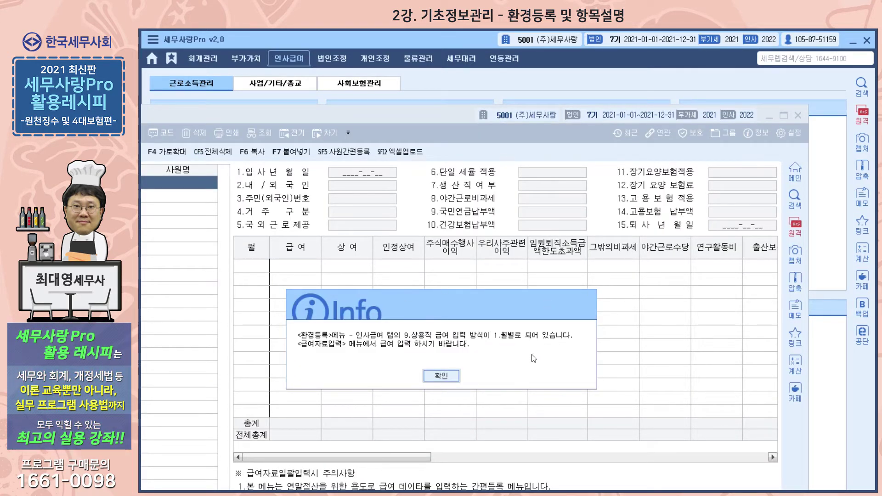
pyautogui.click(442, 377)
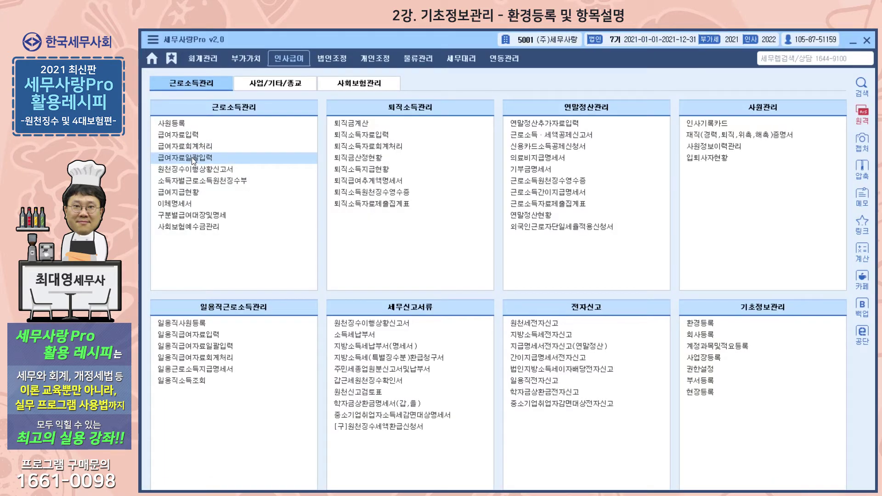
pyautogui.click(209, 348)
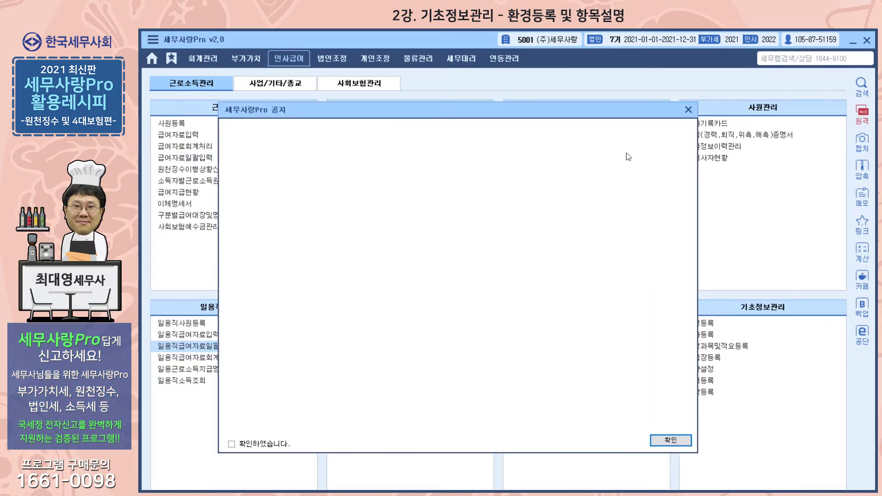
pyautogui.click(688, 110)
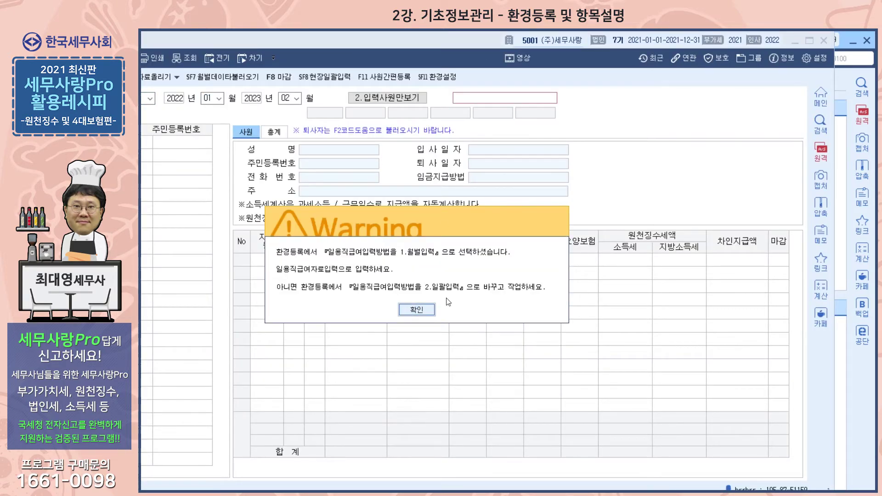
pyautogui.click(409, 310)
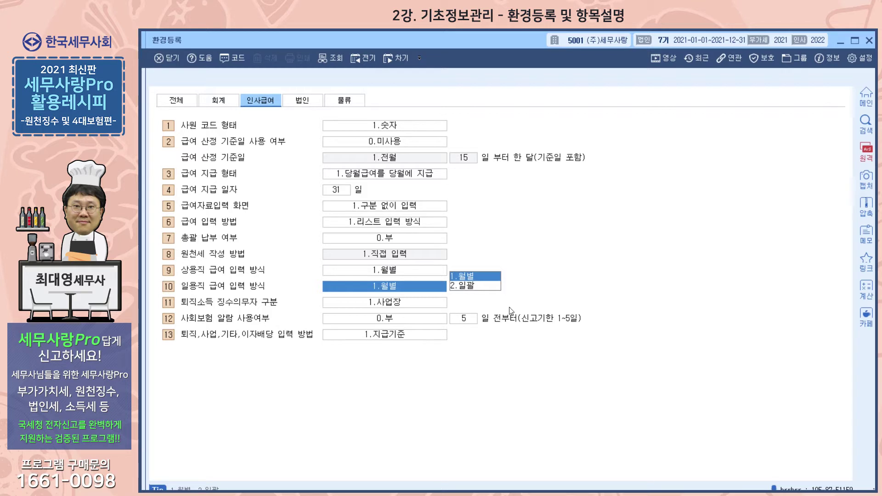
# Review the 월별 and 일괄 options for both 상용직 급여 입력 방식 and 일용직 급여 입력 방식
pyautogui.click(361, 270)
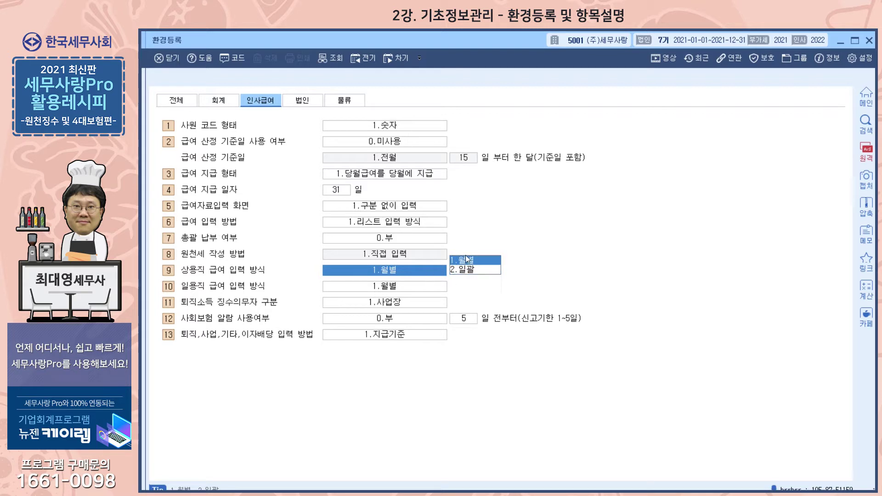
pyautogui.click(371, 288)
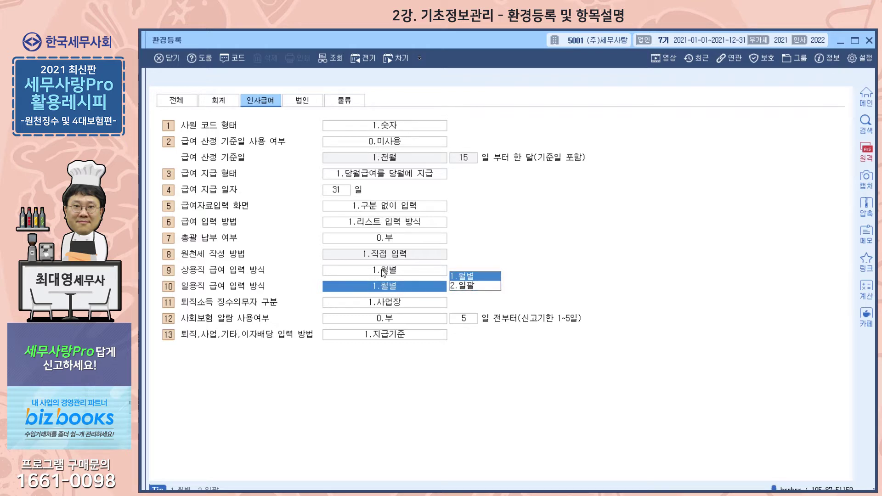
pyautogui.click(382, 270)
pyautogui.click(381, 286)
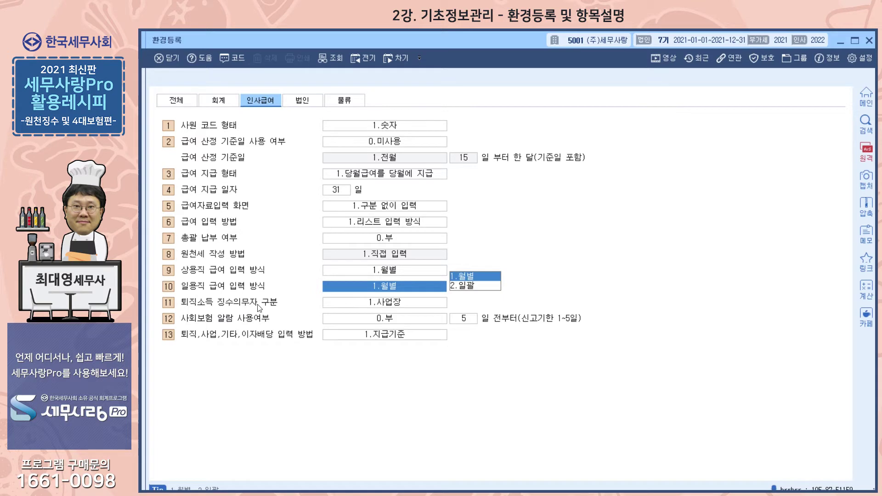
# Review the 퇴직소득 징수의무자 구분 and 사회보험 알람 사용여부 options, checking the employee records in 사원등록
pyautogui.click(357, 305)
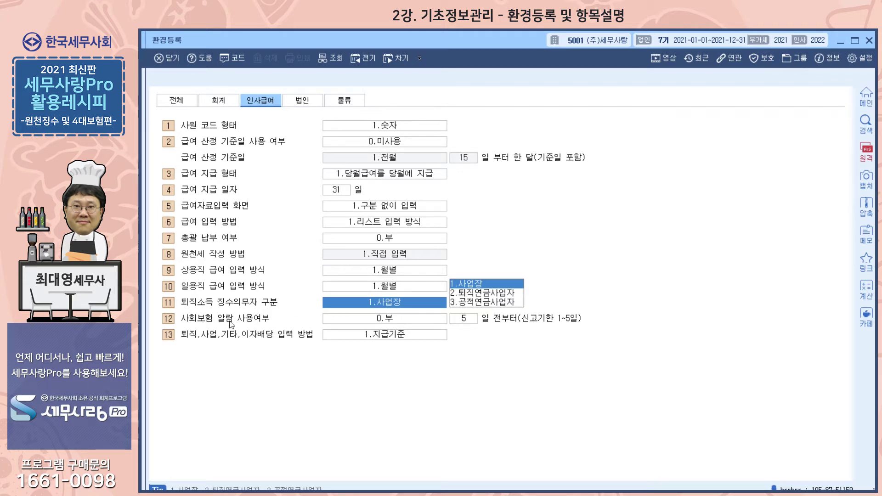
pyautogui.click(381, 324)
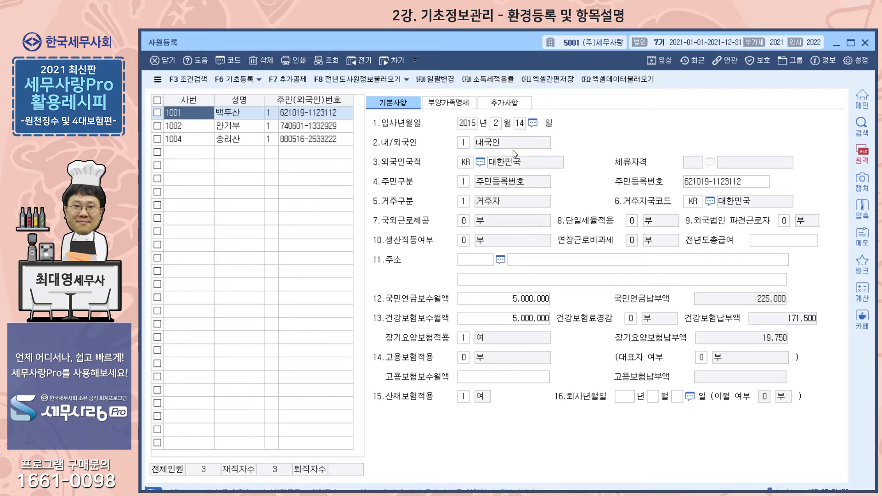
pyautogui.click(233, 143)
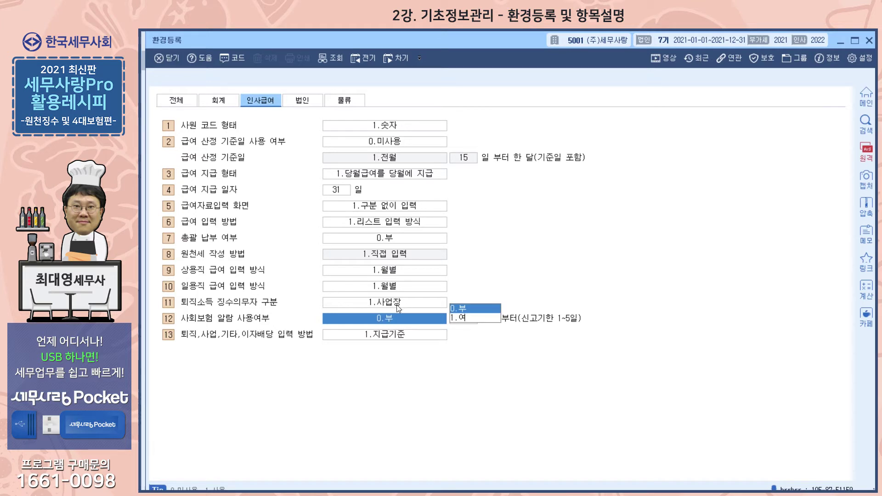
pyautogui.click(360, 306)
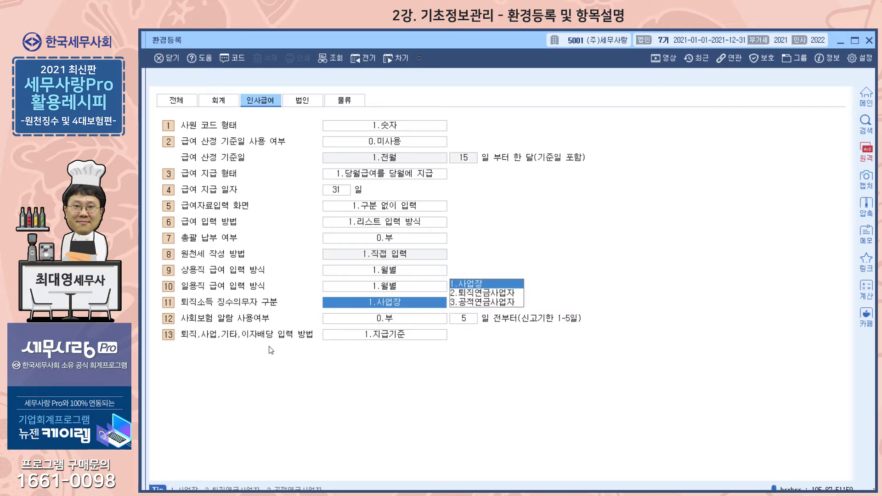
# Choose 1.지급기준 for 퇴직,사업,기타,이자배당 입력 방법 and leave 환경등록
pyautogui.click(364, 339)
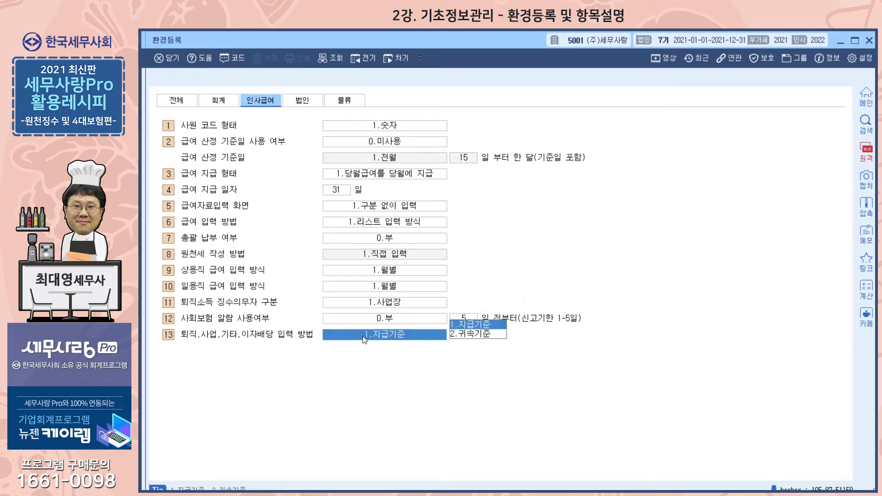
pyautogui.click(473, 328)
pyautogui.click(391, 334)
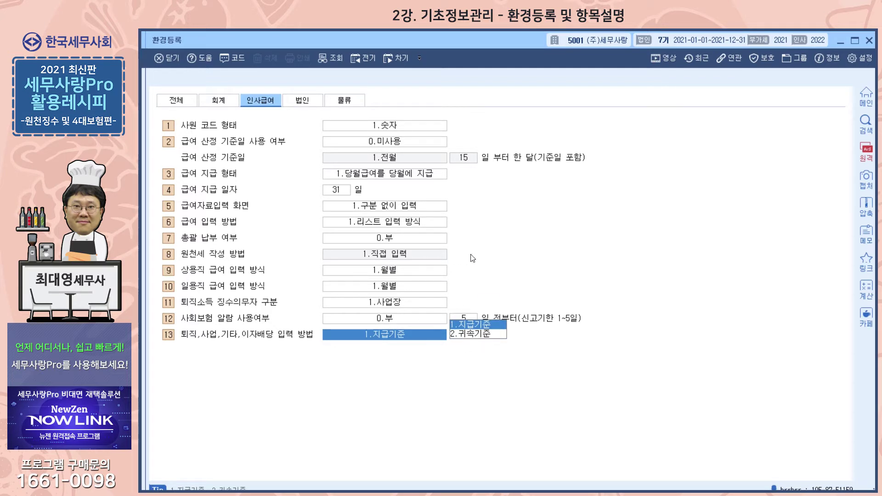
pyautogui.click(467, 326)
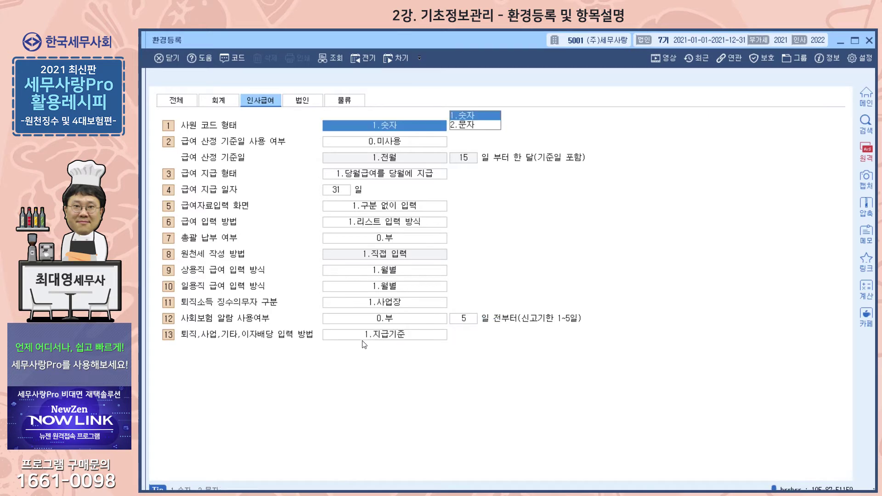
pyautogui.click(395, 338)
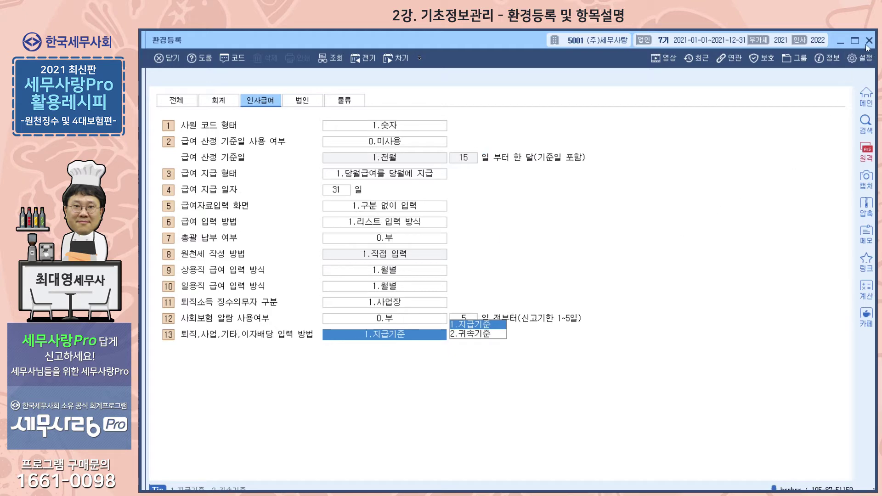
pyautogui.click(838, 41)
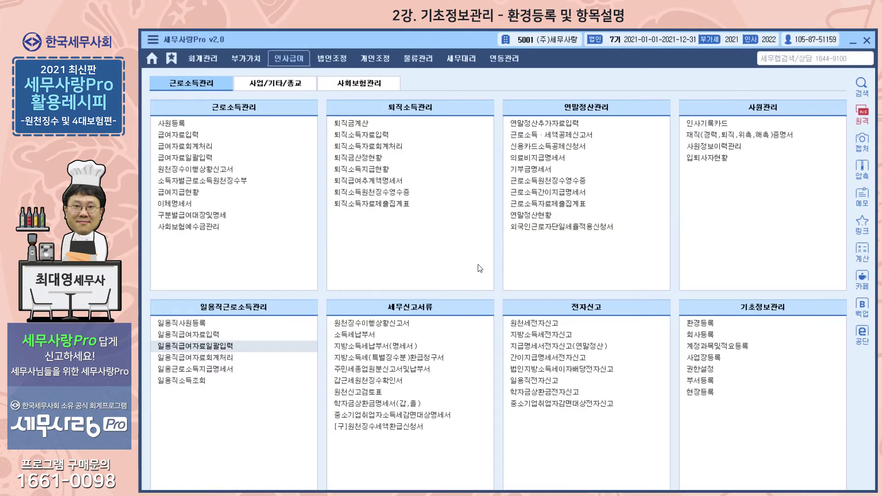
# Open 회사등록 at full size and show the 추가사항 details of company 5001
pyautogui.click(710, 339)
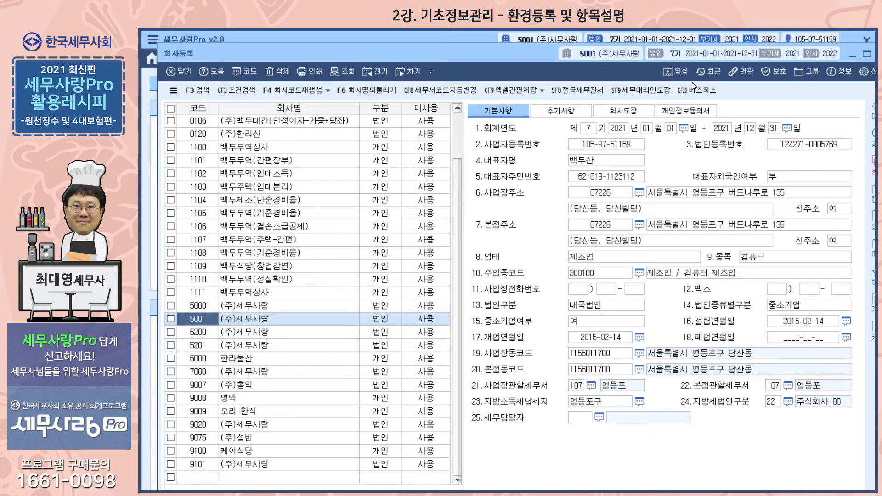
pyautogui.doubleClick(505, 51)
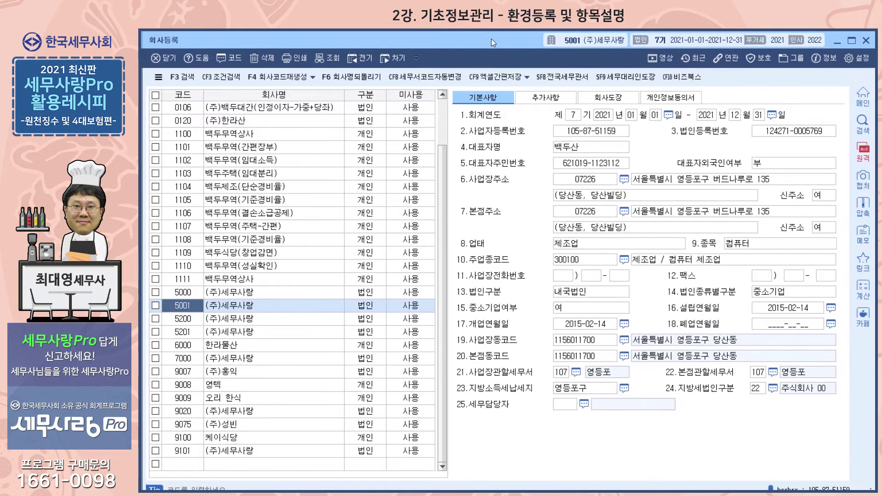
pyautogui.click(546, 97)
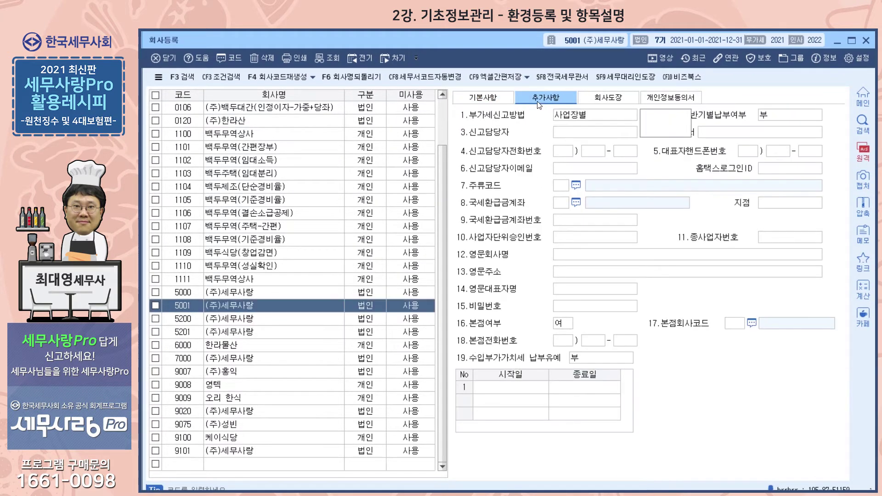
pyautogui.click(621, 133)
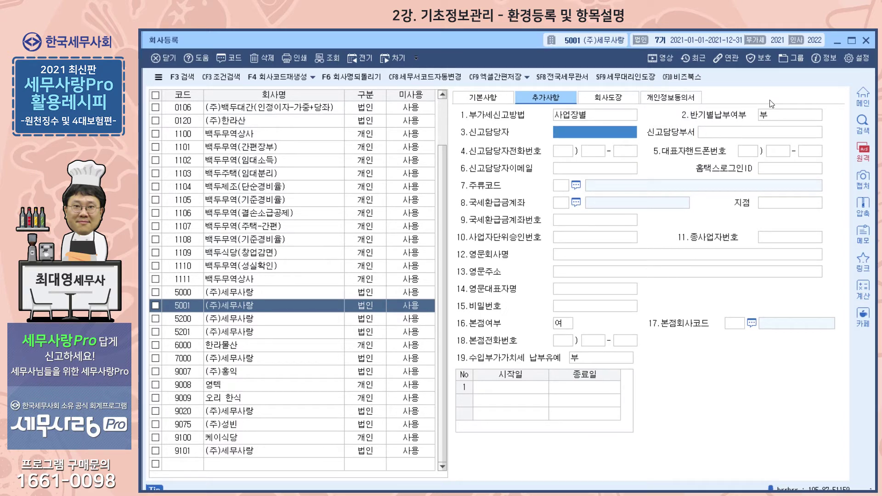
# Try 1.여 for 반기별납부여부, restore 0.부, and close 회사등록
pyautogui.click(766, 116)
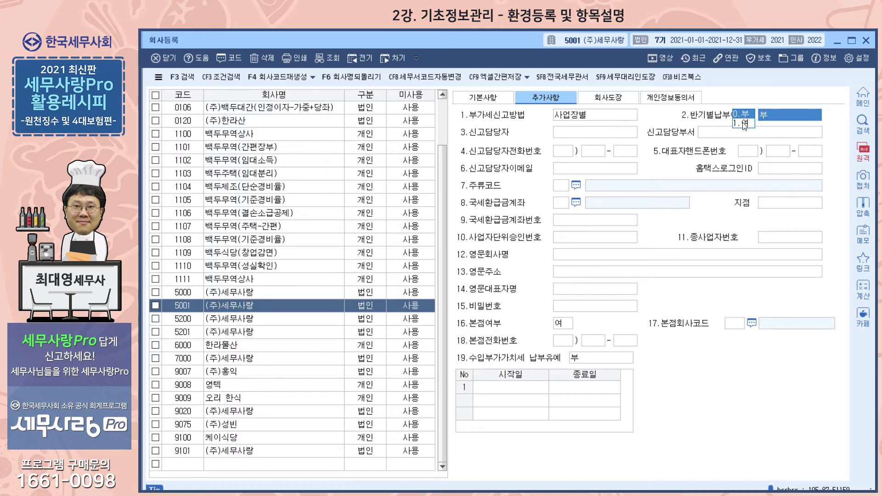
pyautogui.click(743, 123)
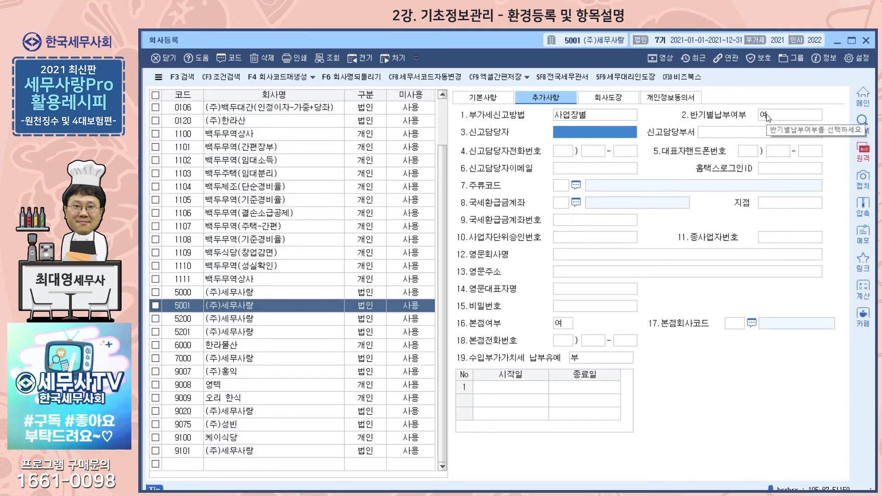
pyautogui.click(766, 114)
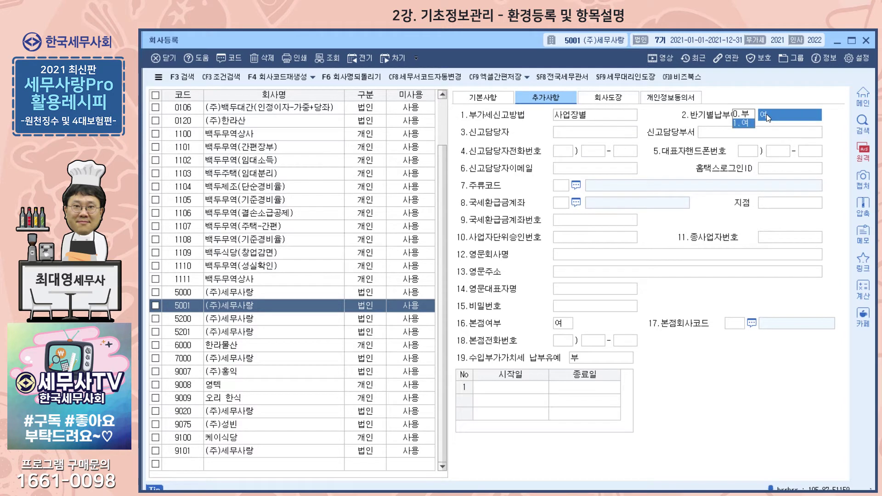
pyautogui.click(739, 115)
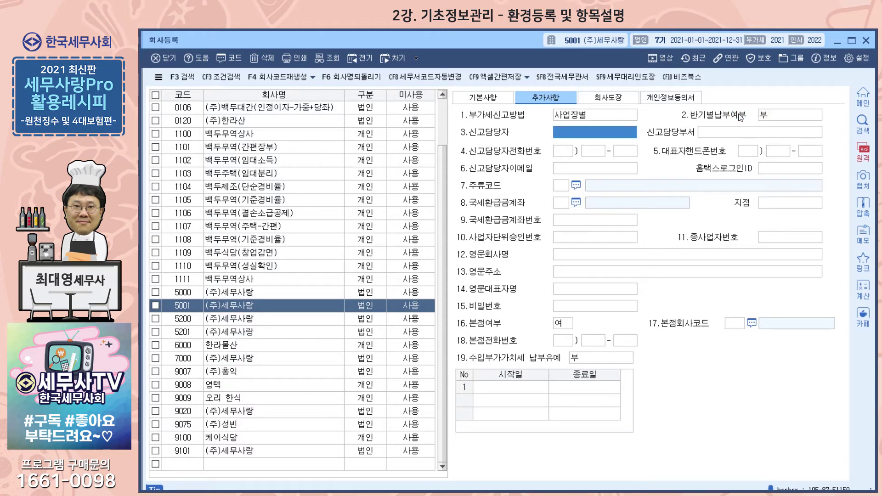
pyautogui.click(769, 114)
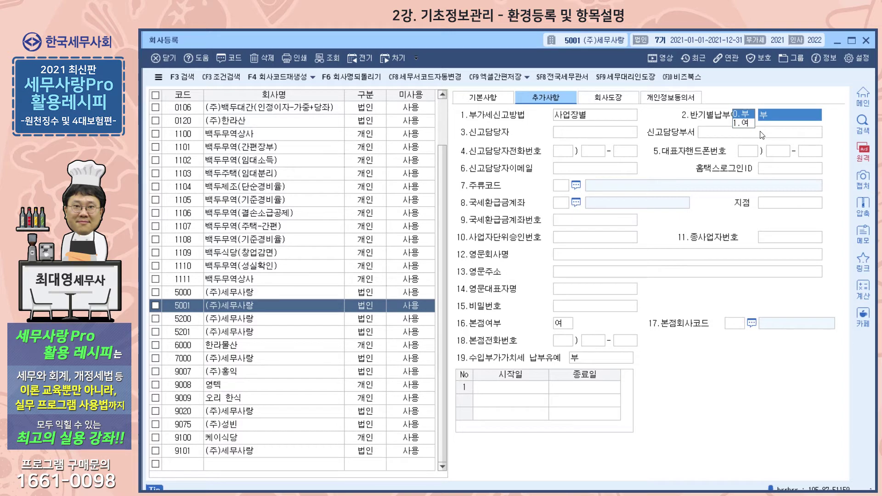
pyautogui.click(867, 41)
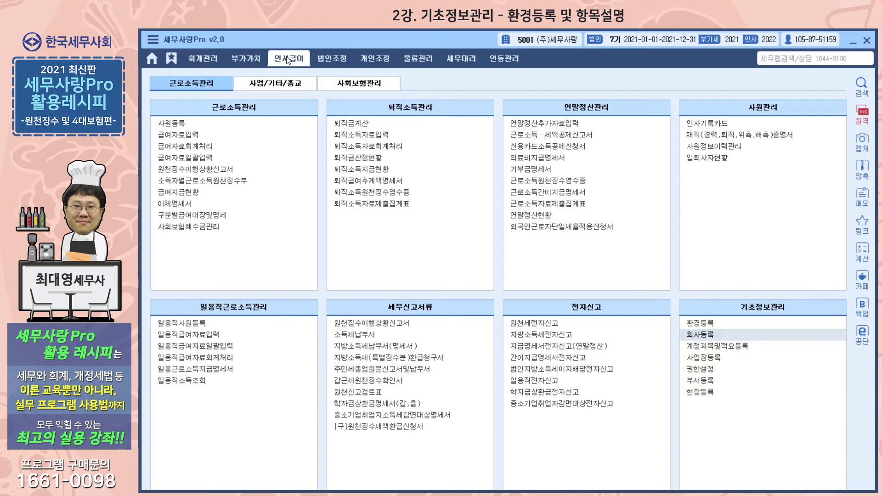
# Look through the 사업/기타/종교, 근로소득관리 and 사회보험관리 program lists under 인사급여
pyautogui.click(257, 82)
pyautogui.click(359, 83)
pyautogui.click(211, 84)
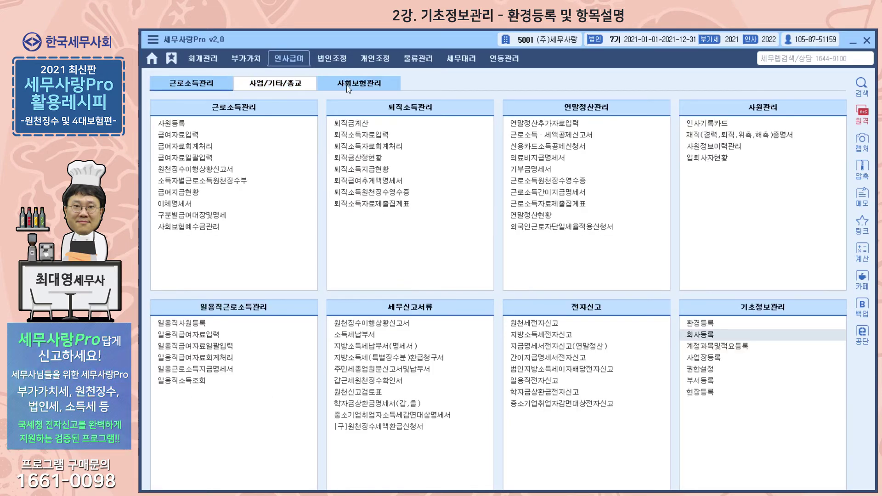
pyautogui.click(347, 85)
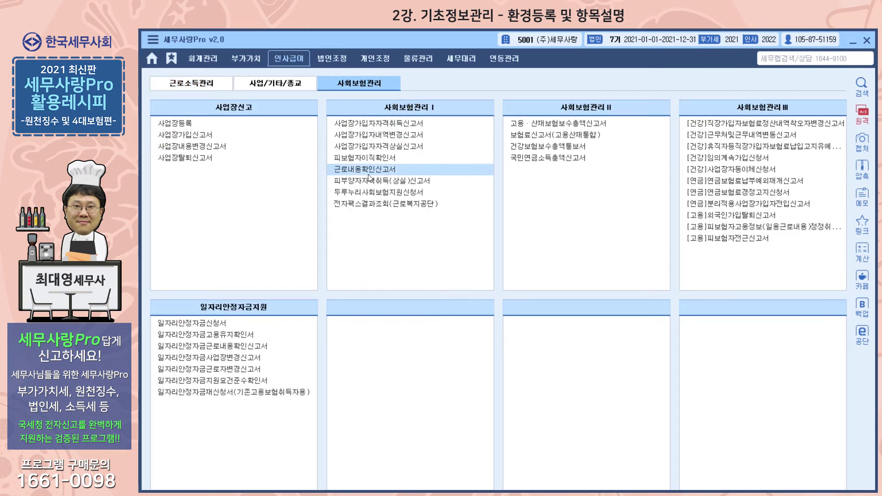
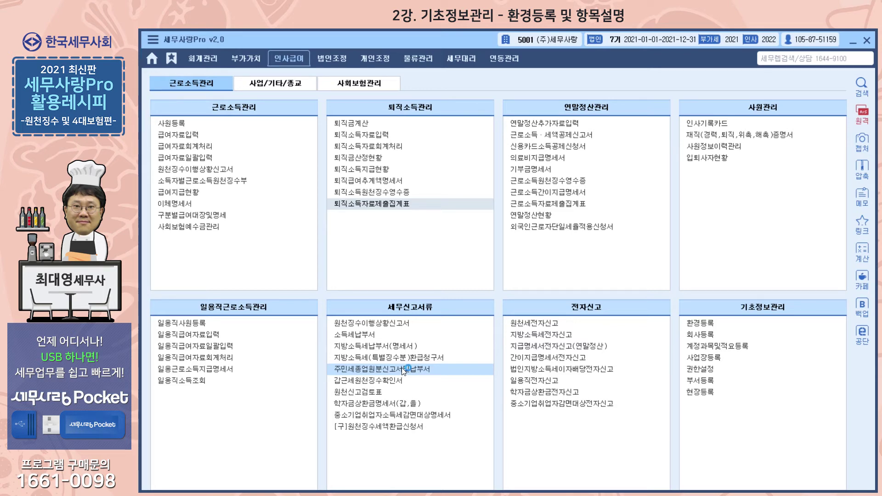
# Open 주민세종업원분신고서및납부서 from 세무신고서류, examine the form, and close it
pyautogui.click(401, 368)
pyautogui.moveTo(398, 122); pyautogui.dragTo(399, 37)
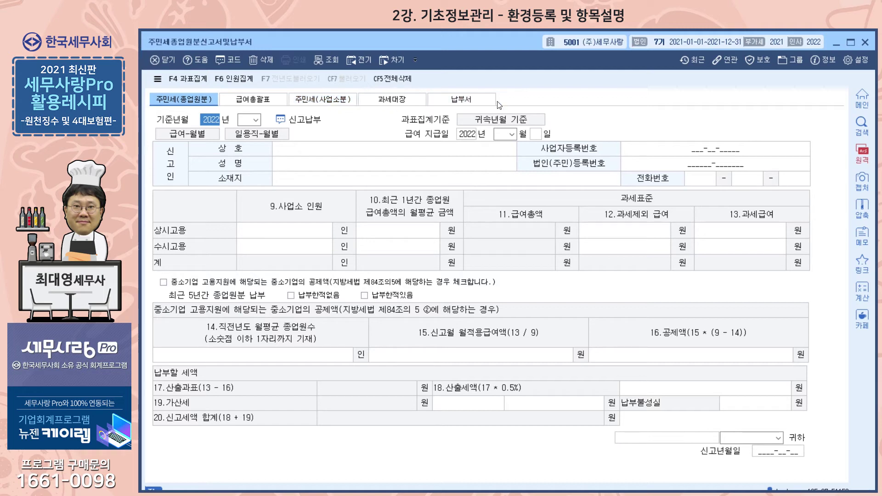
pyautogui.click(864, 41)
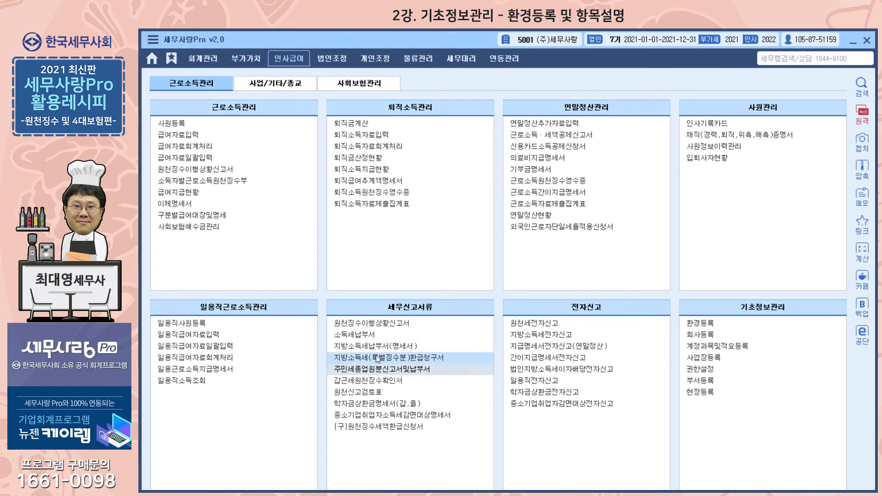
# Open 갑근세원천징수확인서 from 세무신고서류, examine its withholding and issuer fields, and close it
pyautogui.click(356, 381)
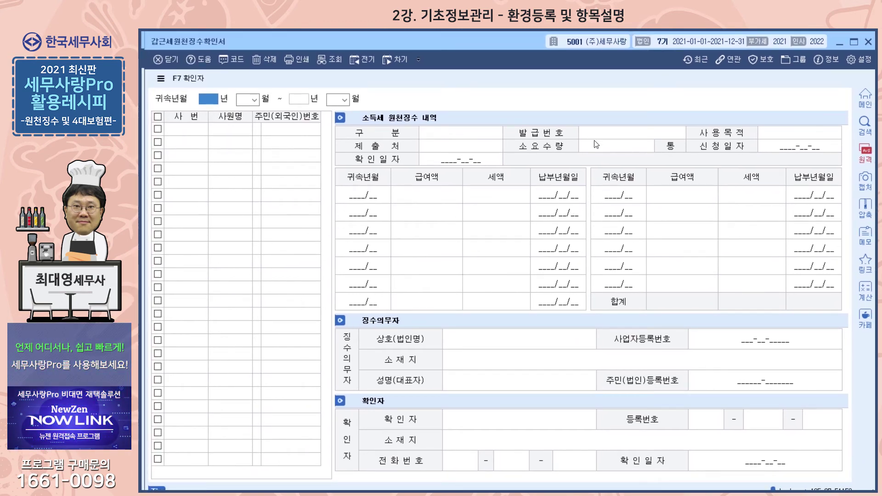
pyautogui.click(869, 42)
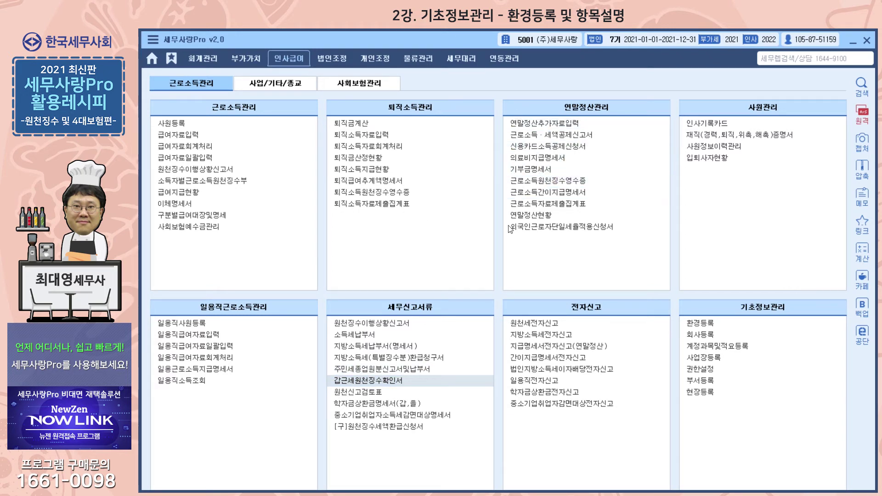
pyautogui.click(387, 378)
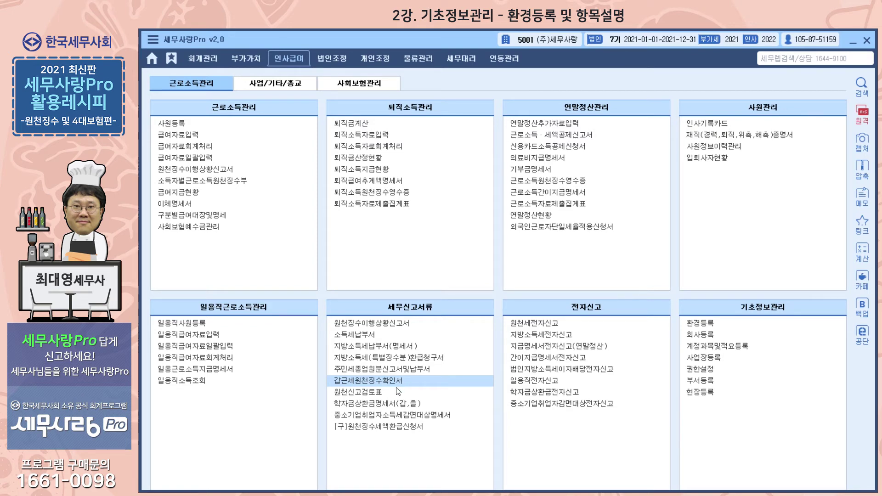
# Open 원천신고검토표 and examine the monthly 급여자료입력 figures for 2022-01 to 2022-12
pyautogui.doubleClick(359, 392)
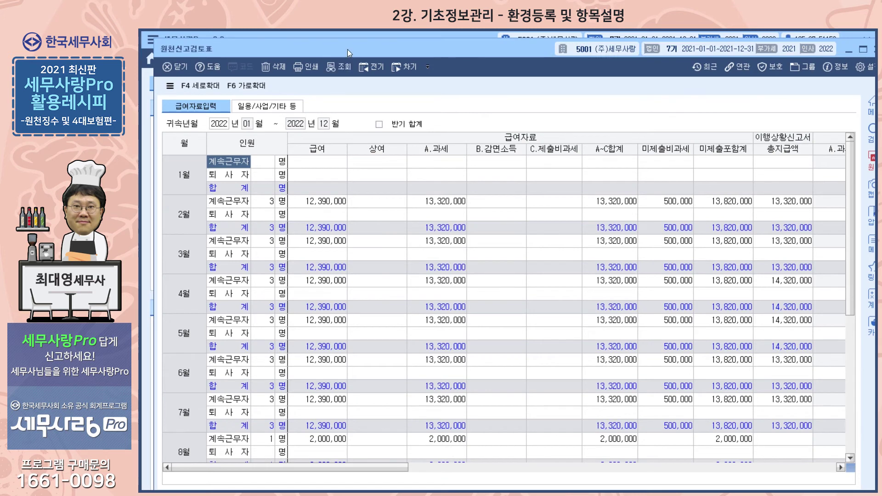
pyautogui.moveTo(352, 44); pyautogui.dragTo(344, 39)
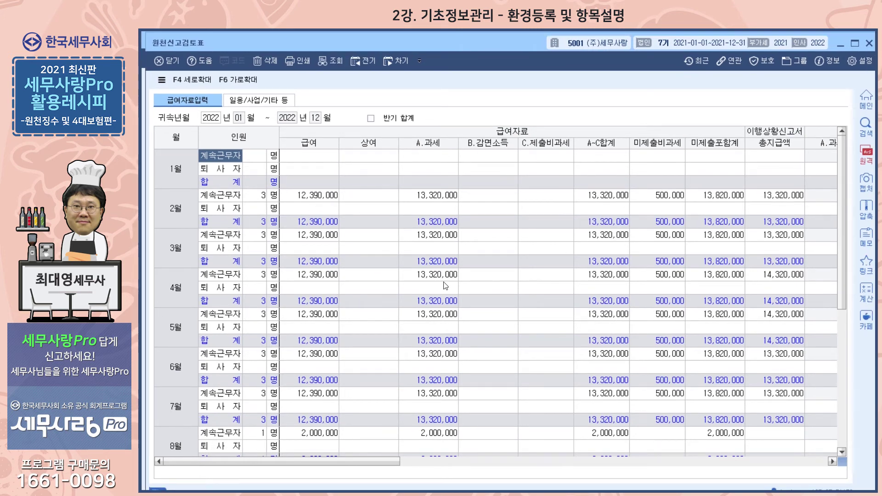
pyautogui.scroll(-5, 459, 282)
pyautogui.scroll(5, 460, 282)
# Compare the 일용/사업/기타 등 figures with the 급여자료입력 figures in 원천신고검토표, and close it
pyautogui.click(265, 101)
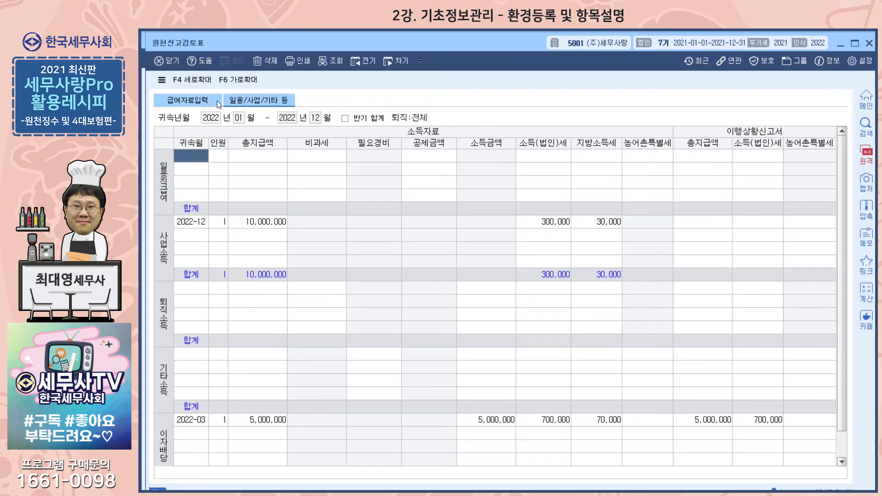
pyautogui.click(215, 101)
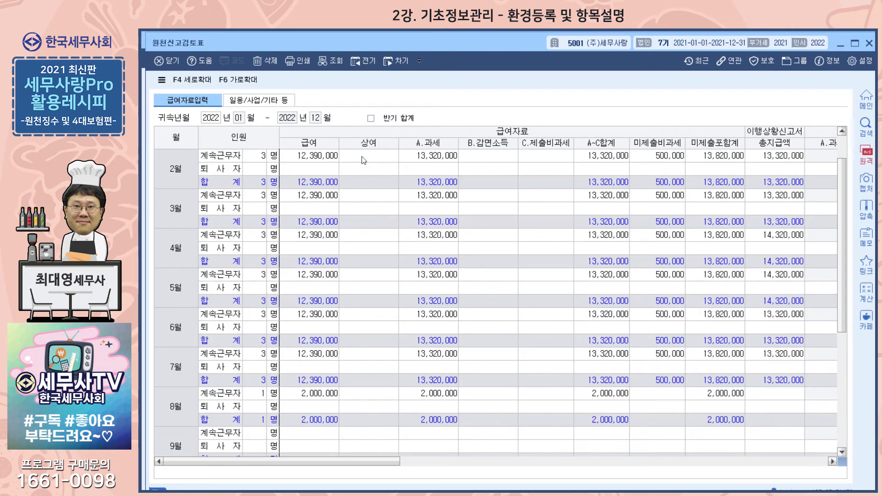
pyautogui.click(249, 97)
pyautogui.click(213, 101)
pyautogui.click(263, 101)
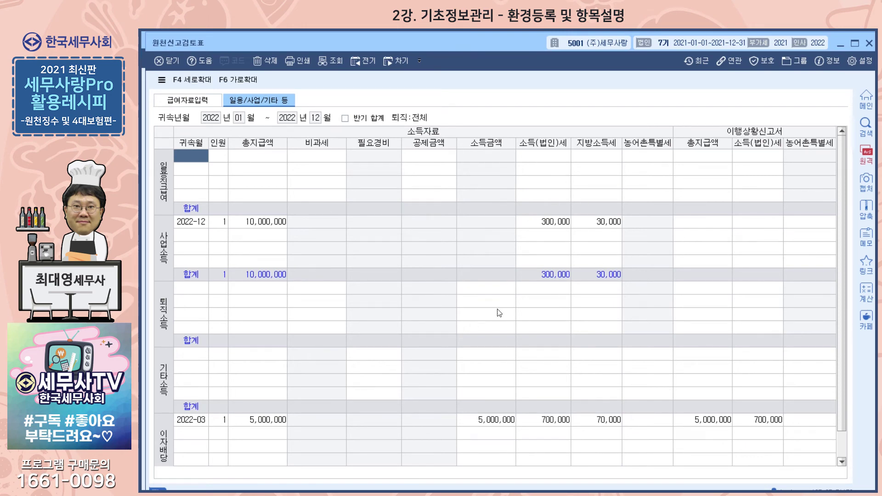
pyautogui.click(869, 44)
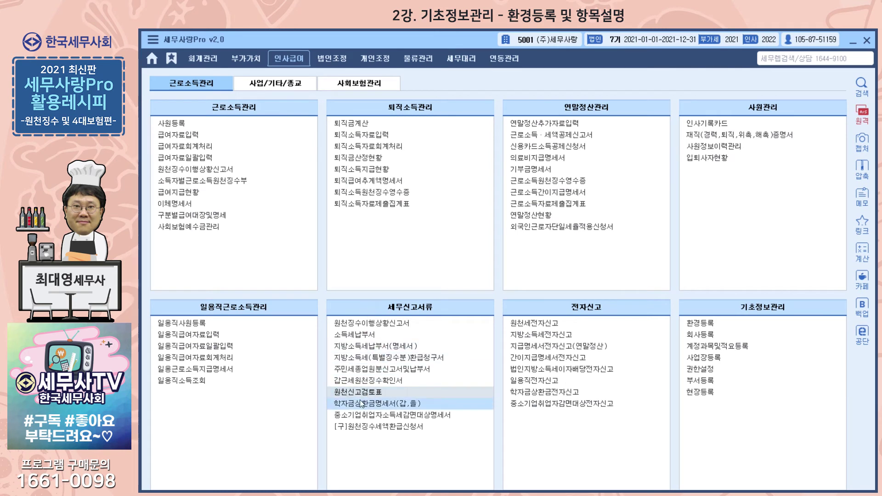